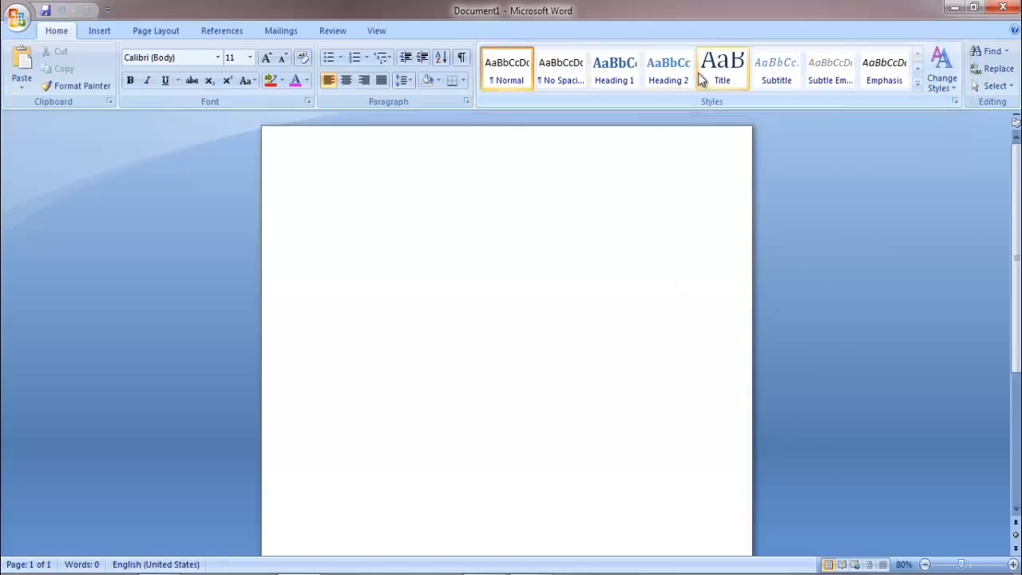
- Apply the Subtle Emphasis and Heading 1 quick styles to the empty first line of the document
{"action": "left_click", "coordinate": [892, 75]}
{"action": "left_click", "coordinate": [825, 75]}
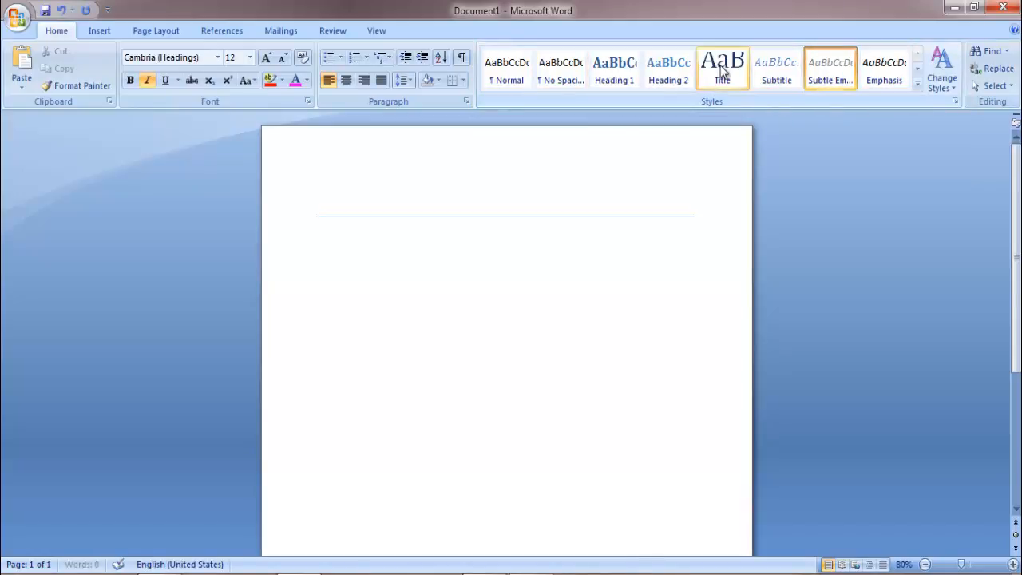
{"action": "left_click", "coordinate": [672, 72]}
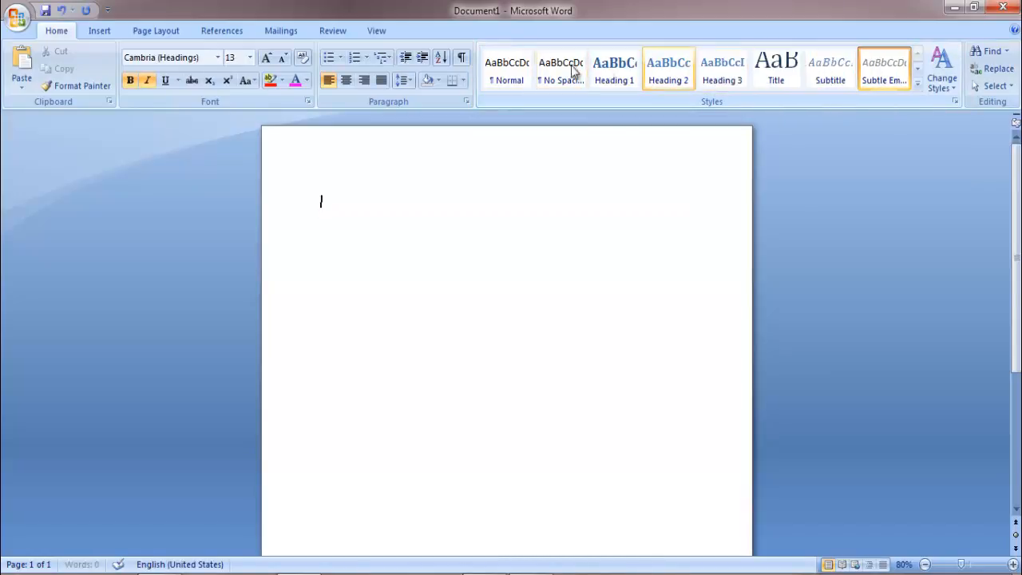
{"action": "left_click", "coordinate": [615, 67]}
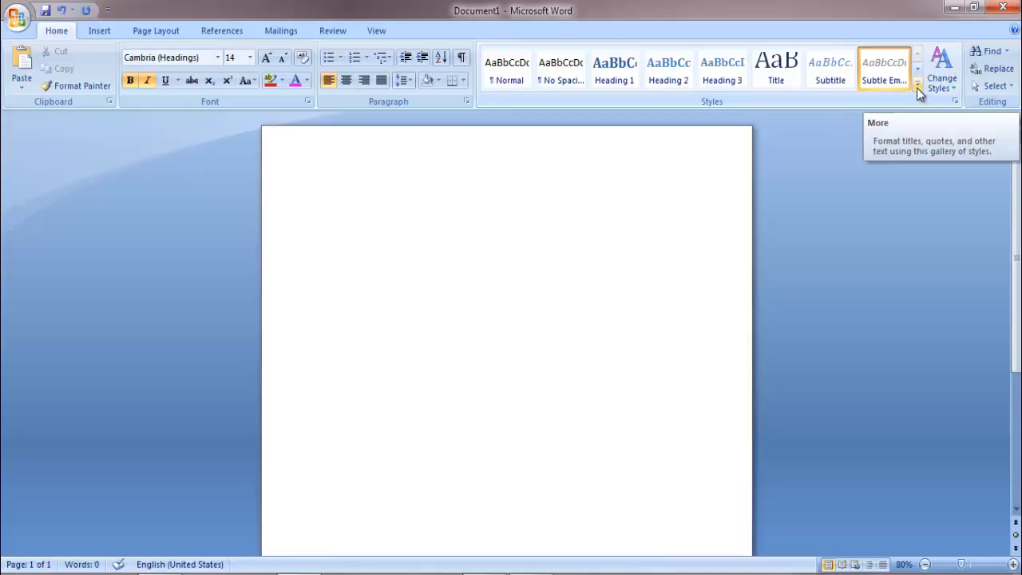
- Look through the full quick style gallery and the built-in theme colors and theme fonts
{"action": "left_click", "coordinate": [917, 85]}
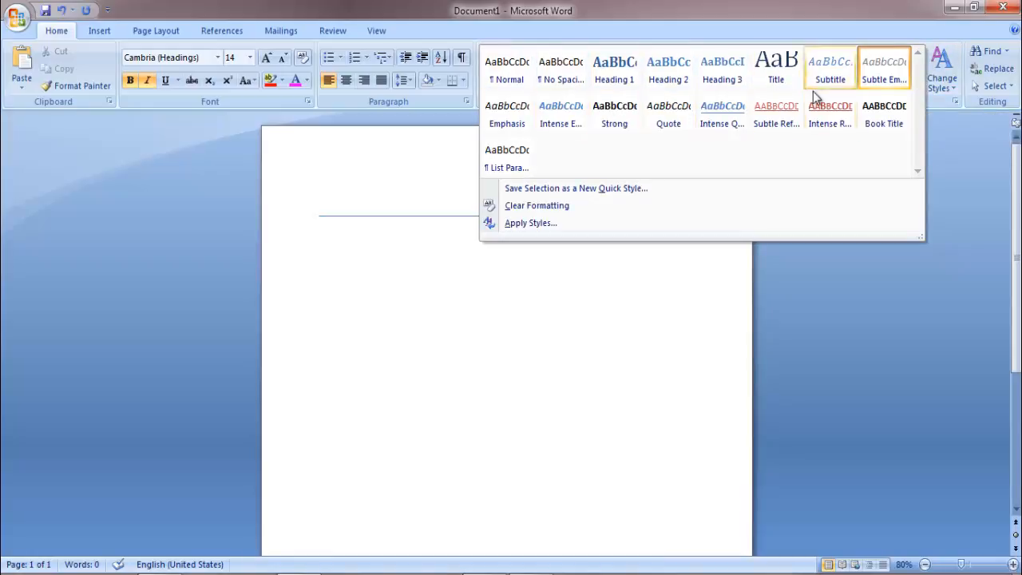
{"action": "left_click", "coordinate": [941, 70]}
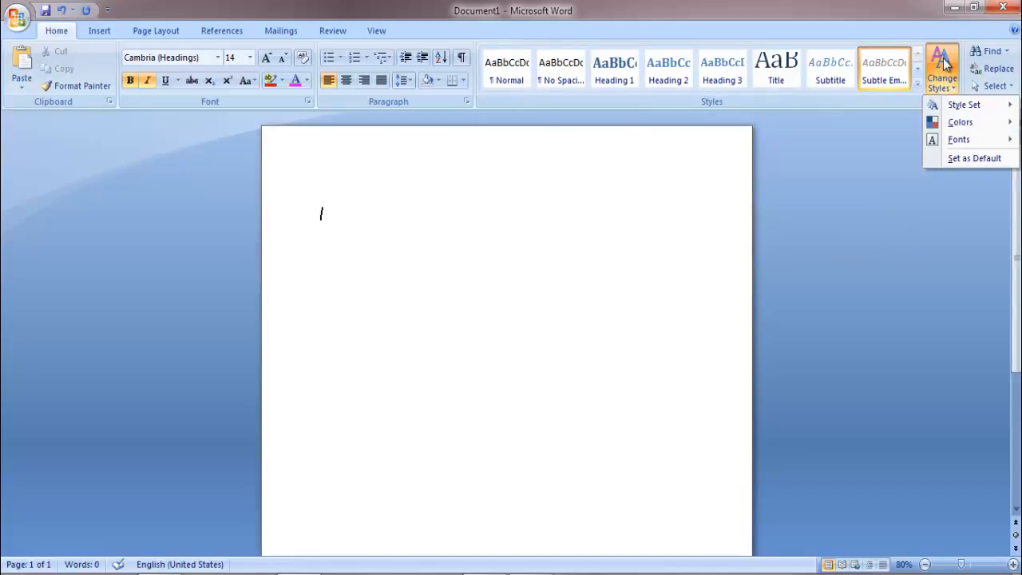
{"action": "mouse_move", "coordinate": [963, 112]}
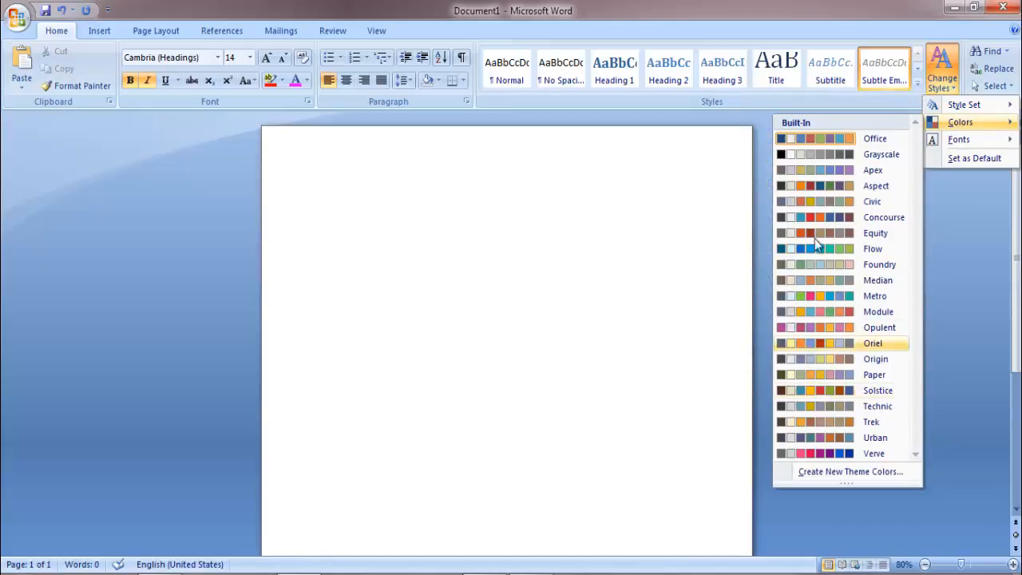
{"action": "mouse_move", "coordinate": [959, 140]}
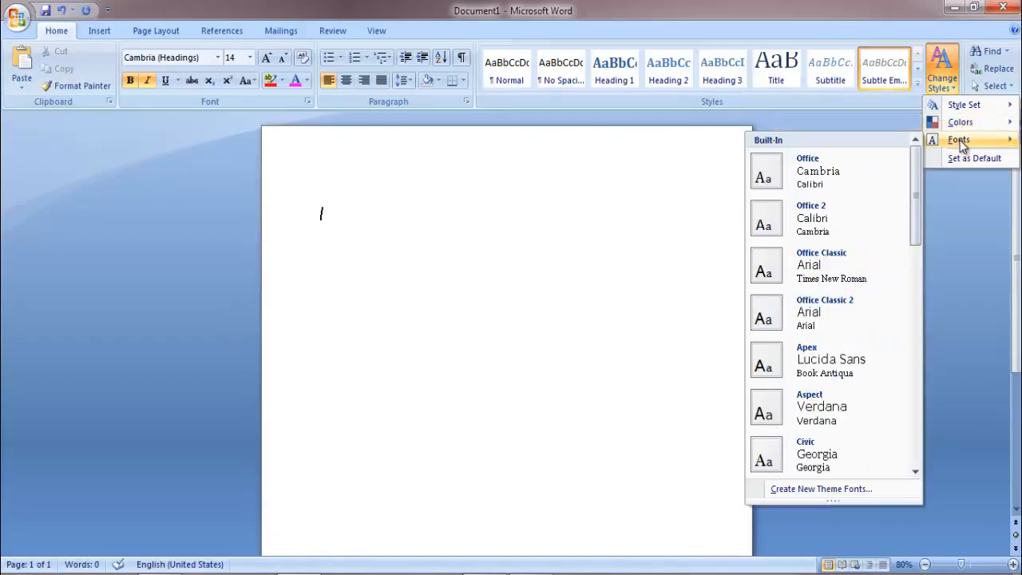
{"action": "scroll", "coordinate": [807, 392], "scroll_direction": "down", "scroll_amount": 6}
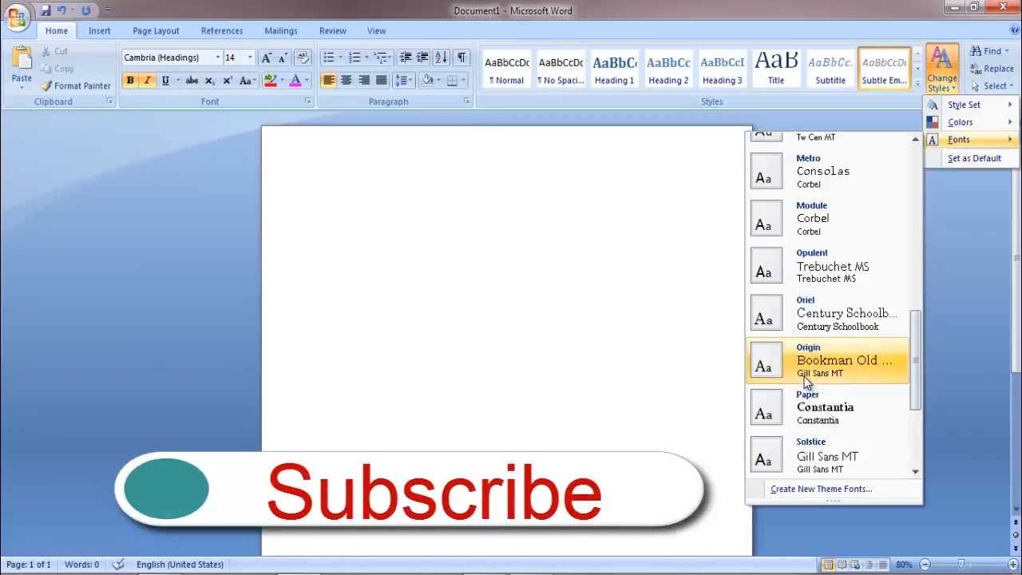
{"action": "scroll", "coordinate": [836, 379], "scroll_direction": "up", "scroll_amount": 6}
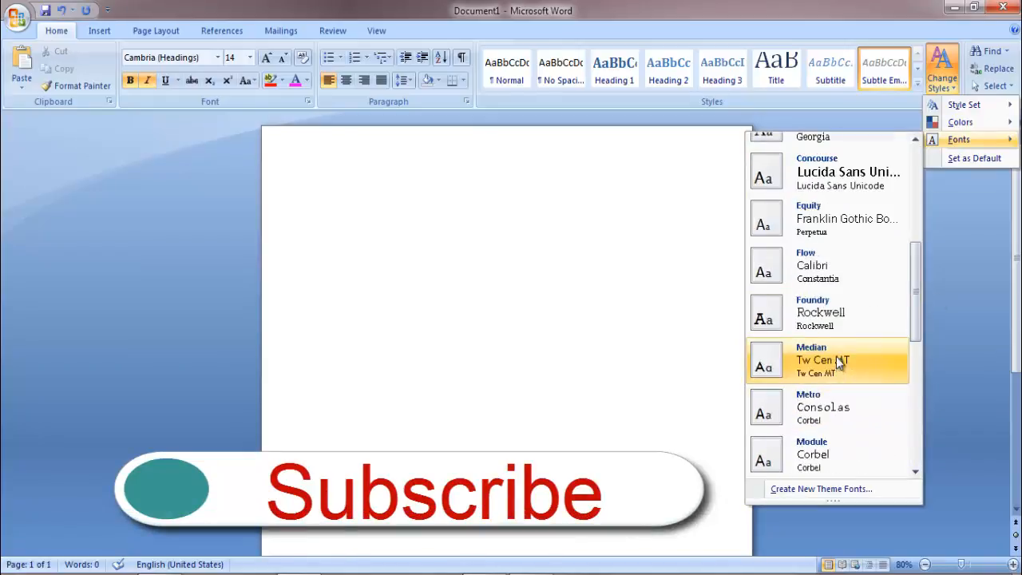
{"action": "left_click", "coordinate": [944, 217]}
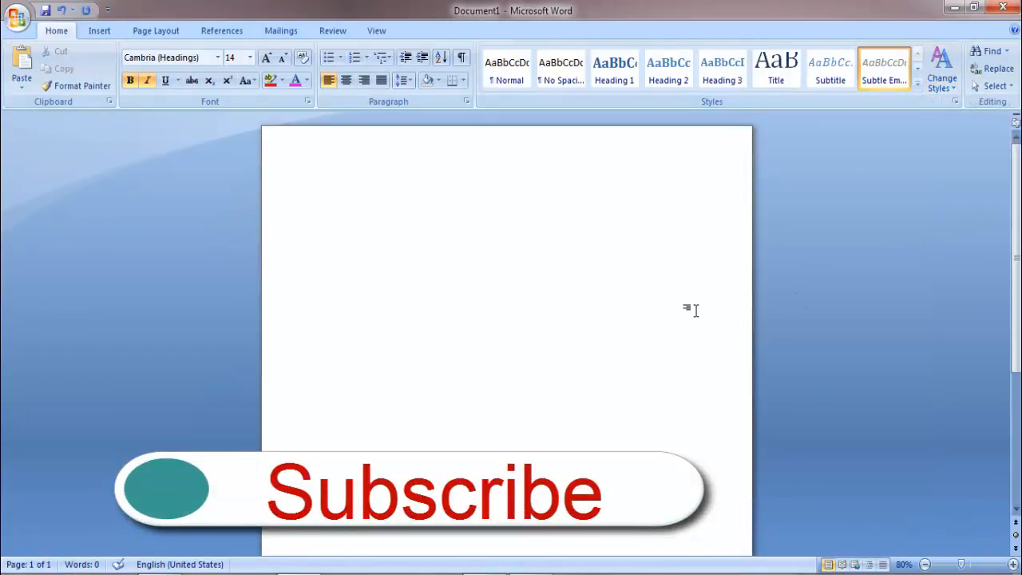
- Paste the copied paragraph about pen drive partitions into the document and set its font size to 24
{"action": "right_click", "coordinate": [322, 215]}
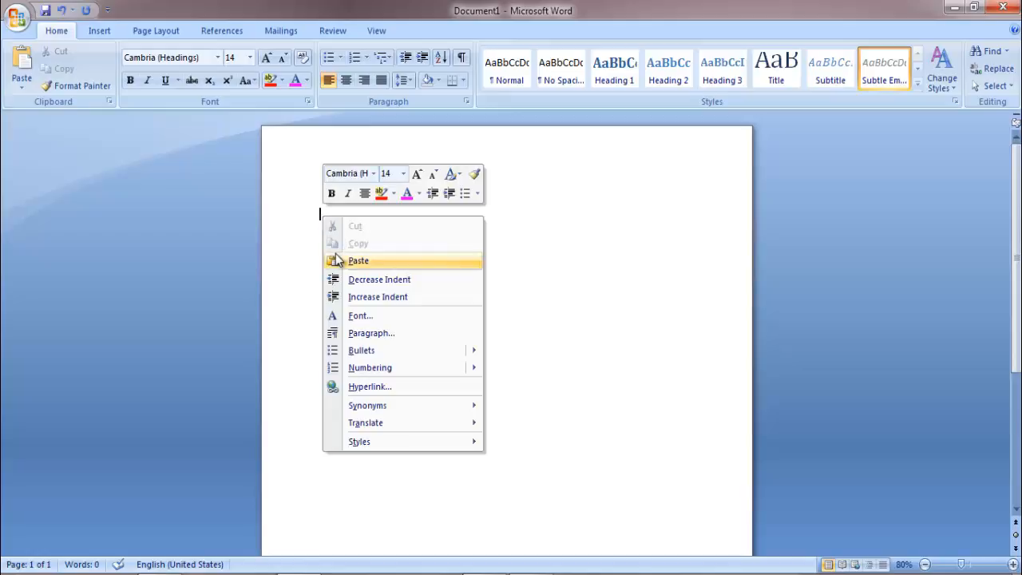
{"action": "left_click", "coordinate": [363, 264]}
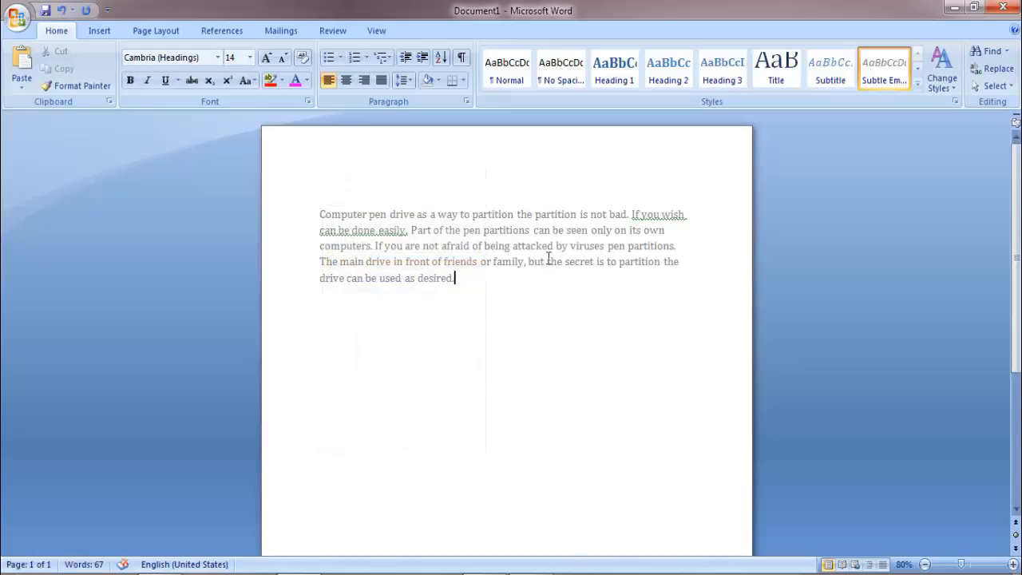
{"action": "left_click_drag", "start_coordinate": [319, 212], "coordinate": [479, 303]}
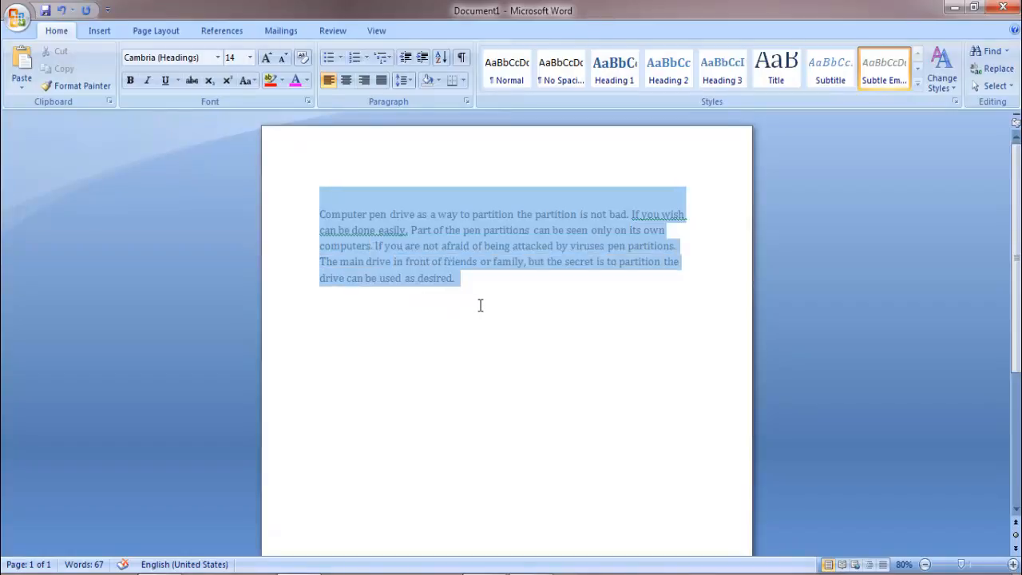
{"action": "left_click", "coordinate": [251, 62]}
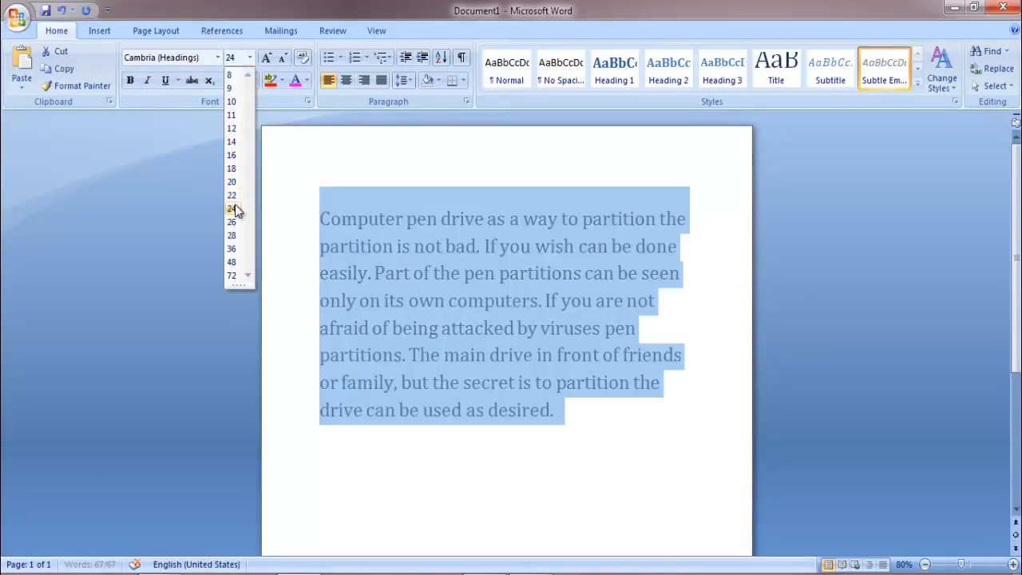
{"action": "left_click", "coordinate": [233, 207]}
- Set the font color of the whole pasted paragraph to Automatic
{"action": "left_click", "coordinate": [326, 218]}
{"action": "left_click_drag", "start_coordinate": [325, 218], "coordinate": [616, 506]}
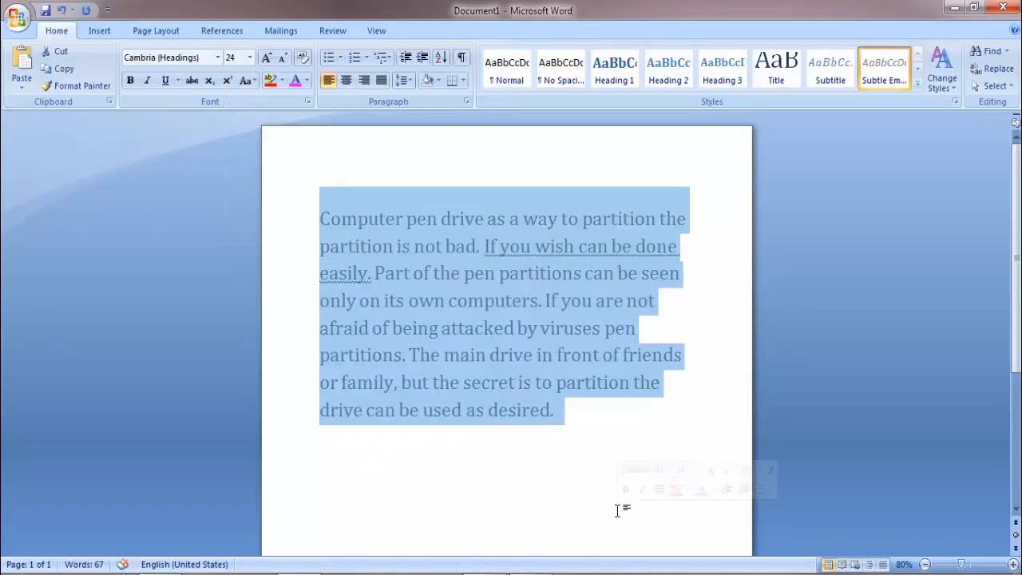
{"action": "left_click", "coordinate": [305, 80]}
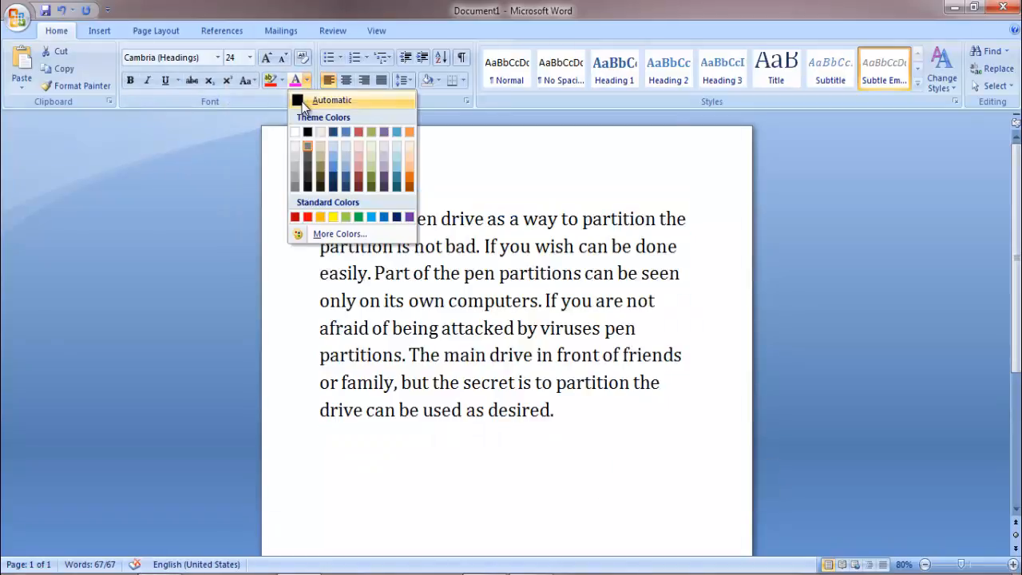
{"action": "left_click", "coordinate": [316, 101]}
{"action": "left_click", "coordinate": [522, 298]}
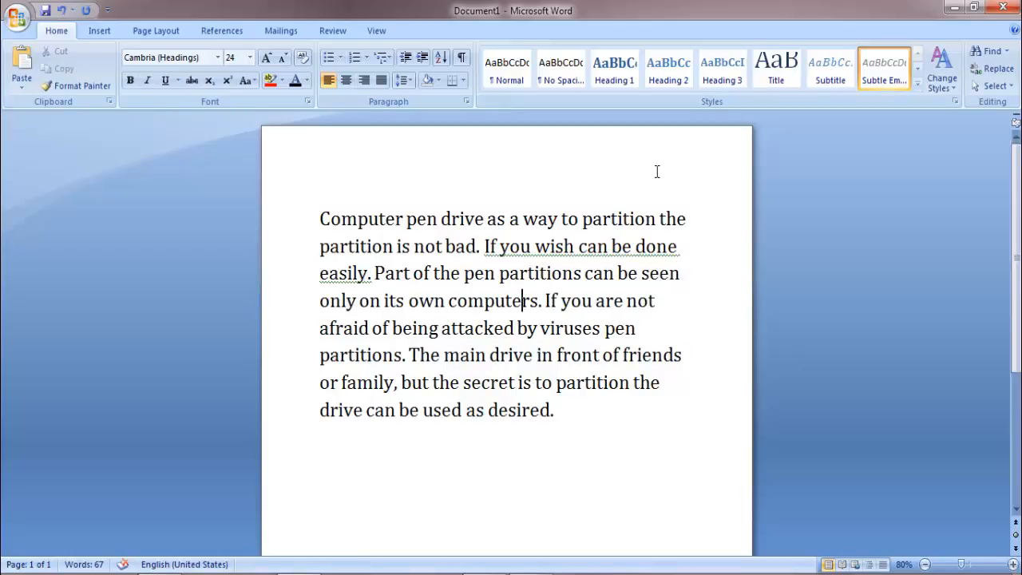
- Apply the Intense Emphasis style to the whole paragraph and set its font size to 24
{"action": "left_click_drag", "start_coordinate": [320, 211], "coordinate": [585, 438]}
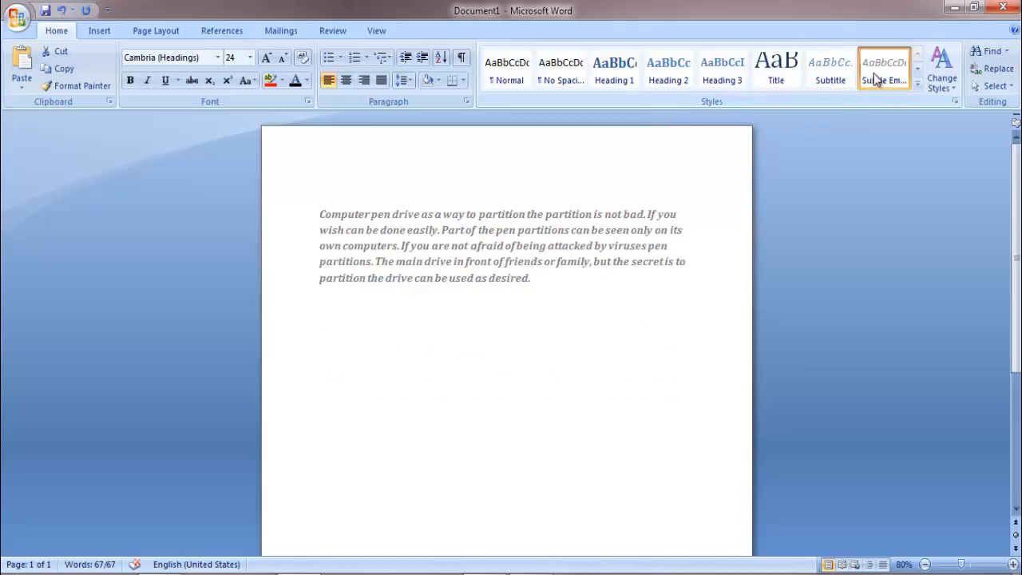
{"action": "key", "text": "ctrl+a"}
{"action": "left_click", "coordinate": [917, 88]}
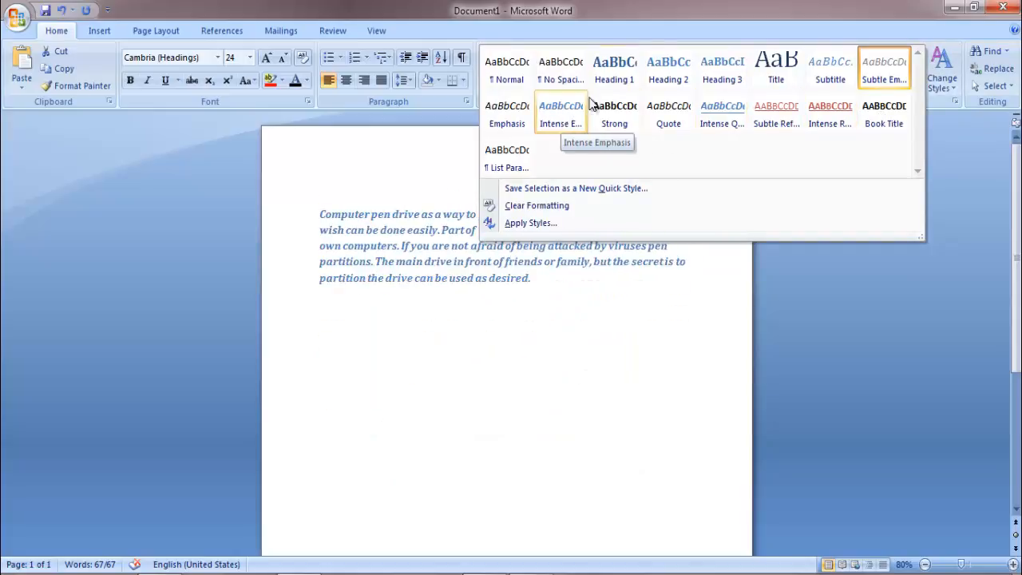
{"action": "left_click", "coordinate": [557, 120]}
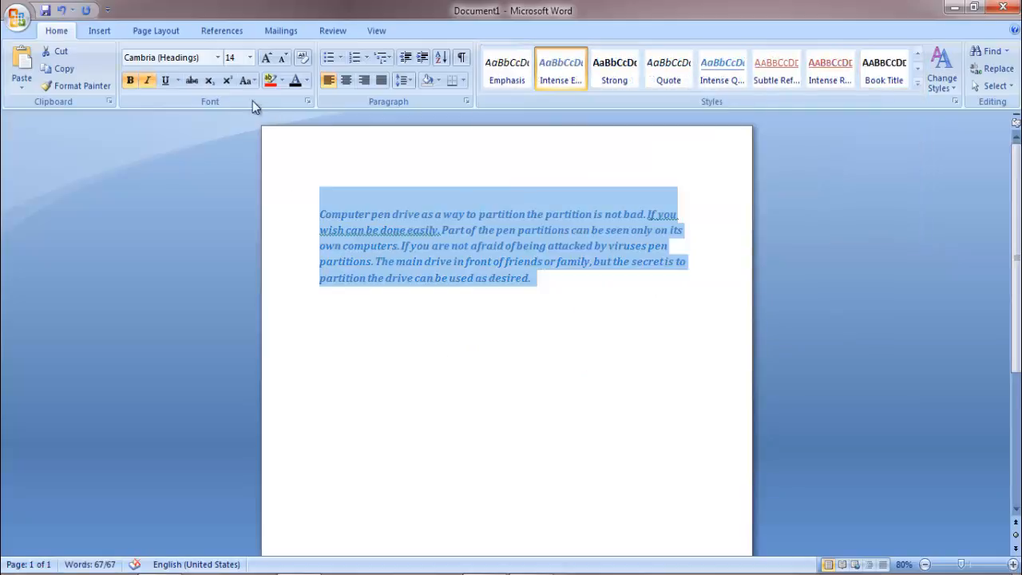
{"action": "left_click", "coordinate": [250, 57]}
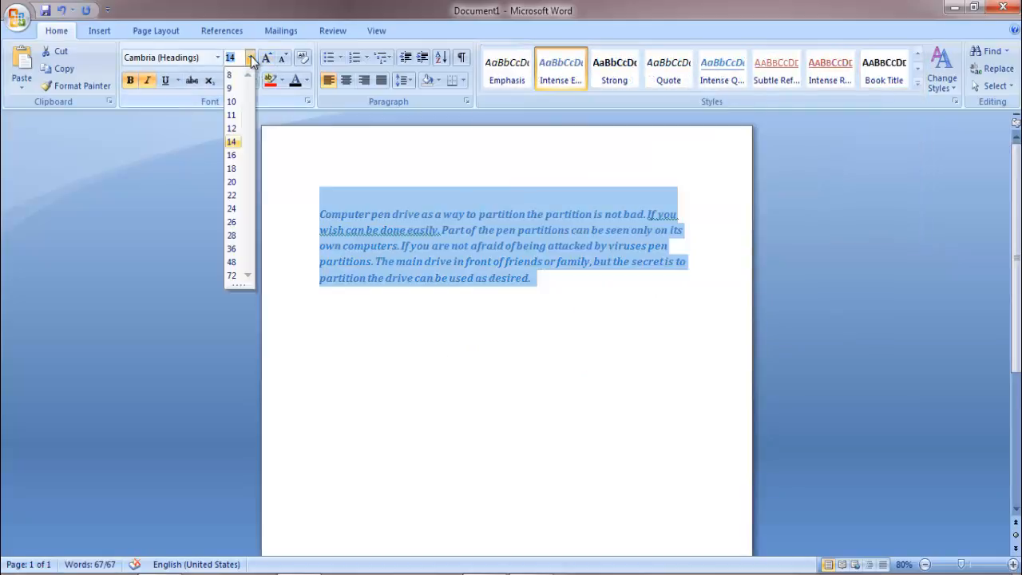
{"action": "left_click", "coordinate": [231, 209]}
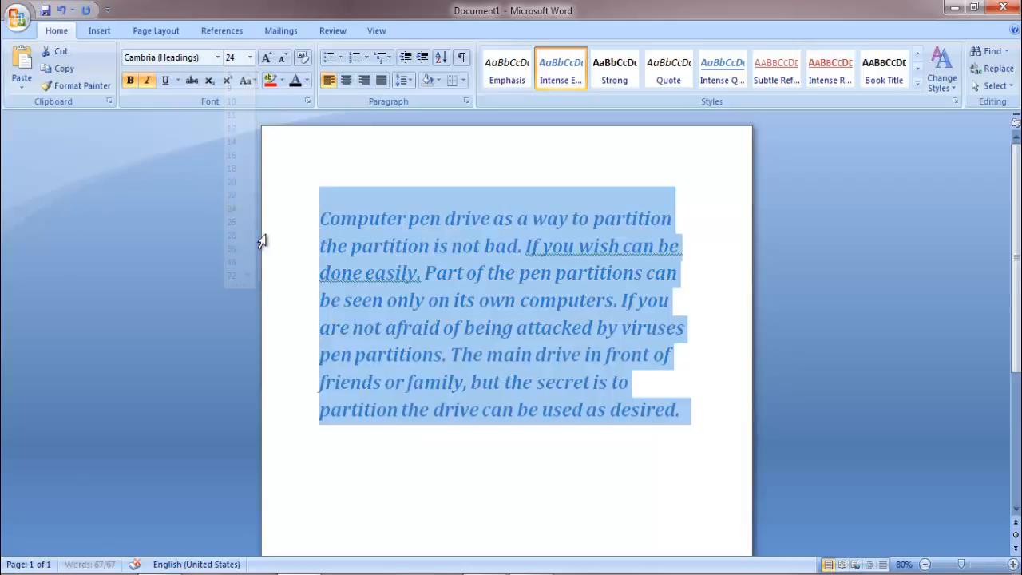
- Change the document's style set to Word 2007
{"action": "left_click", "coordinate": [956, 86]}
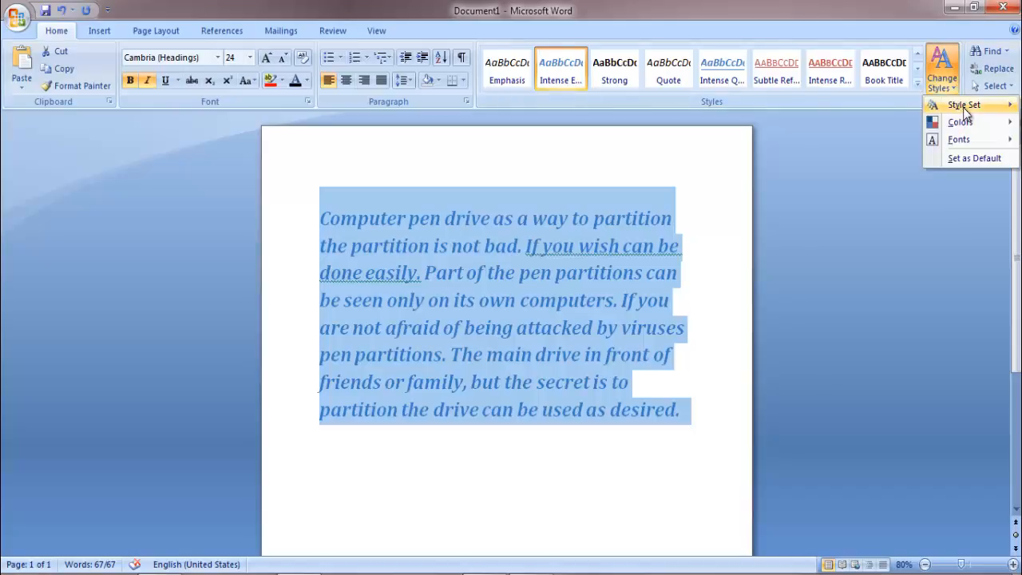
{"action": "mouse_move", "coordinate": [962, 106]}
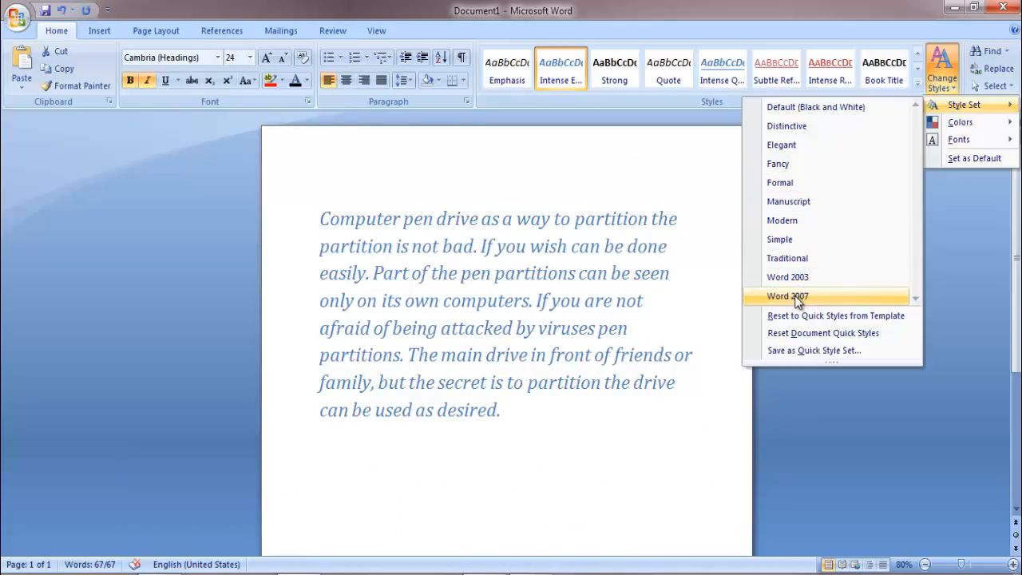
{"action": "left_click", "coordinate": [797, 297]}
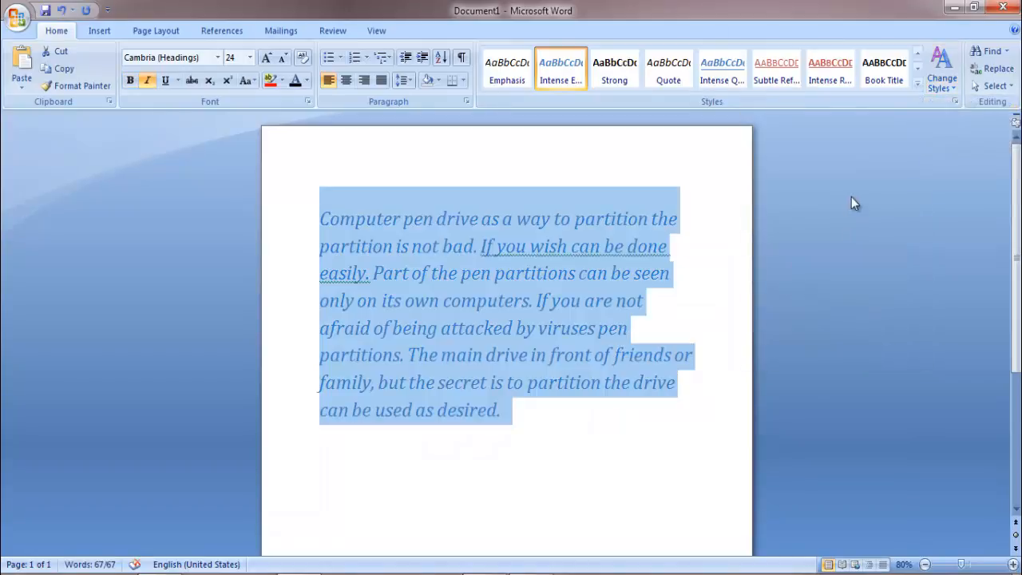
{"action": "left_click", "coordinate": [650, 246]}
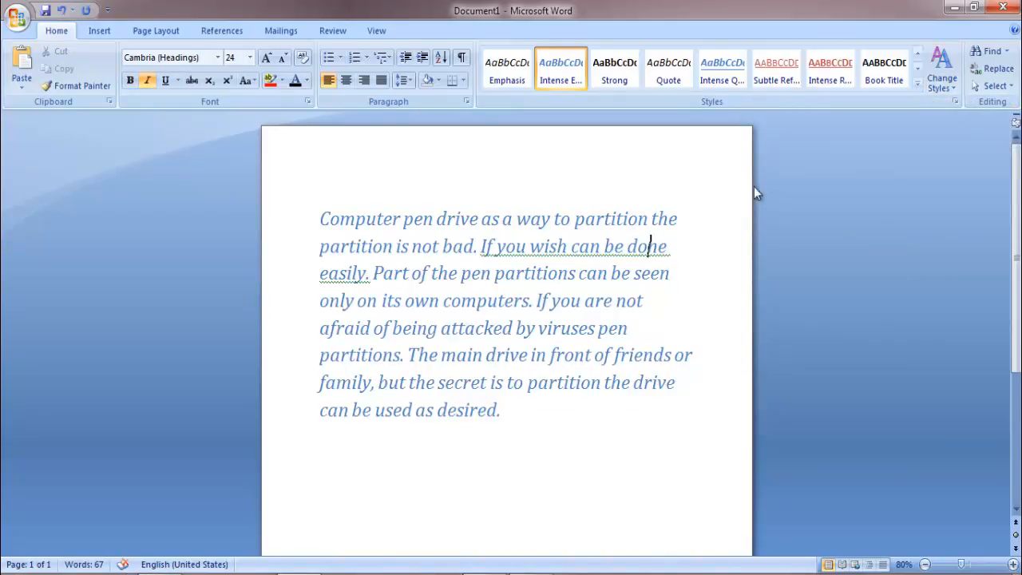
- Change the style colors for the paragraph to the built-in Verve color scheme
{"action": "left_click_drag", "start_coordinate": [322, 221], "coordinate": [555, 436]}
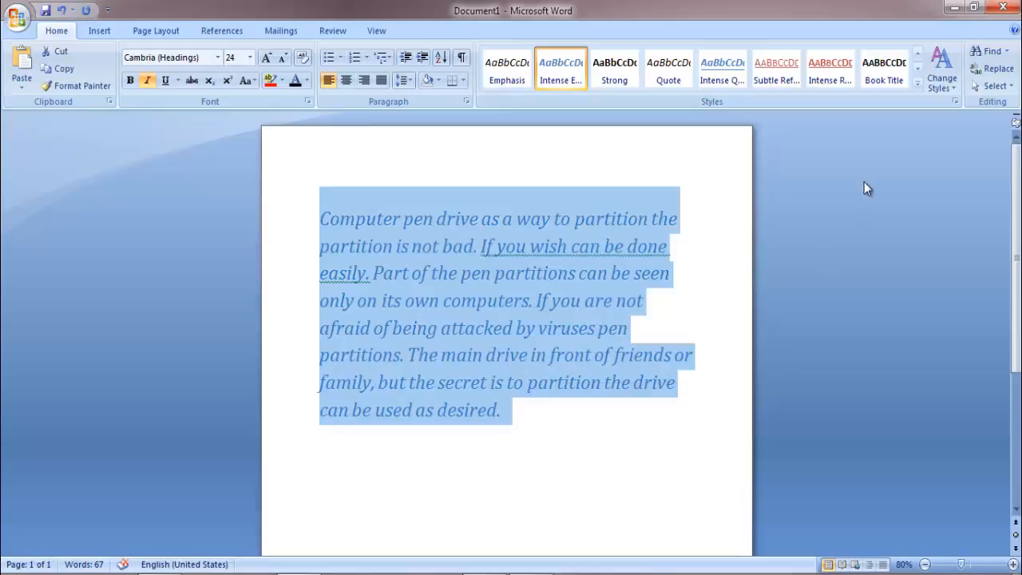
{"action": "left_click", "coordinate": [941, 82]}
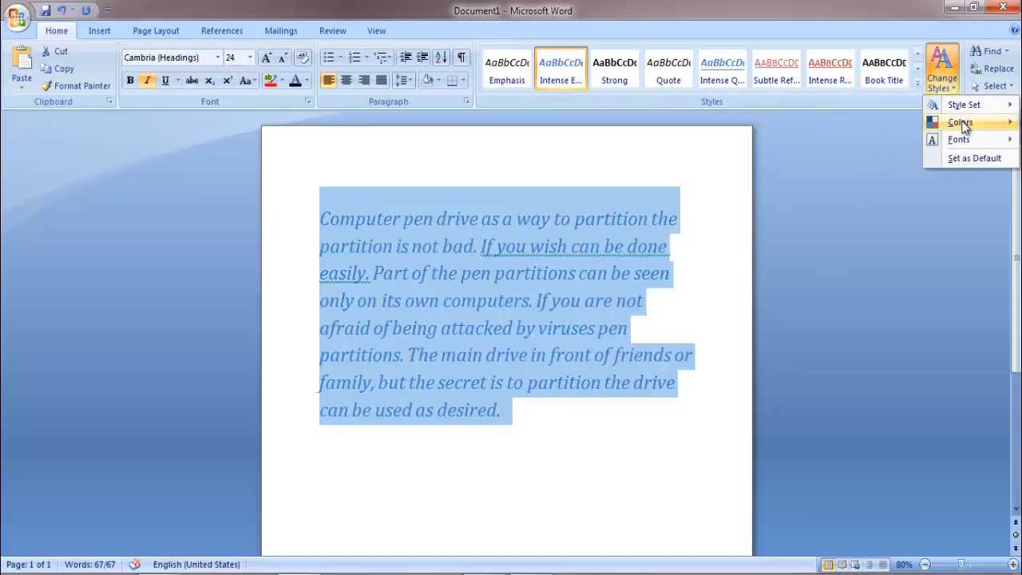
{"action": "mouse_move", "coordinate": [965, 126]}
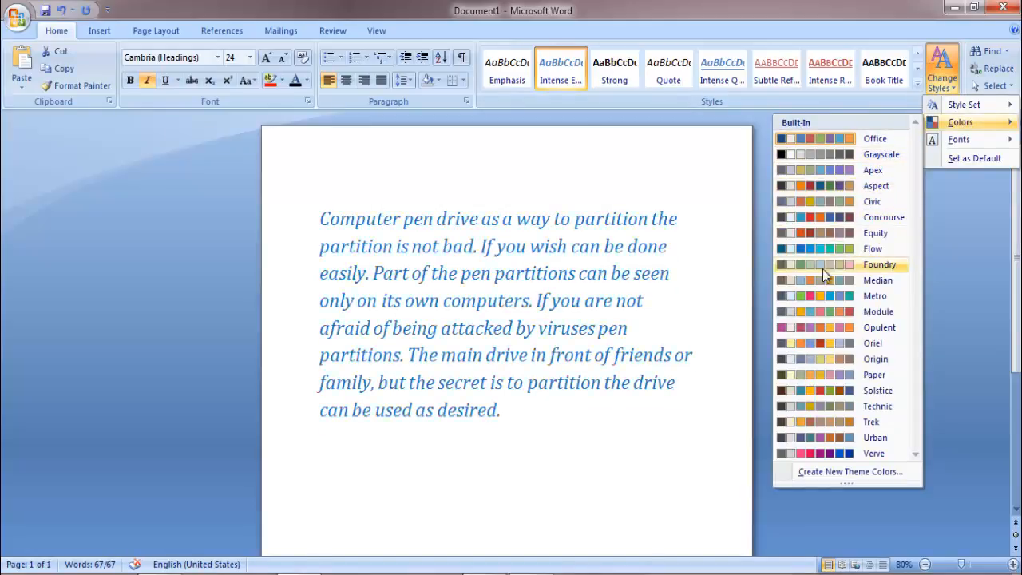
{"action": "left_click", "coordinate": [831, 455]}
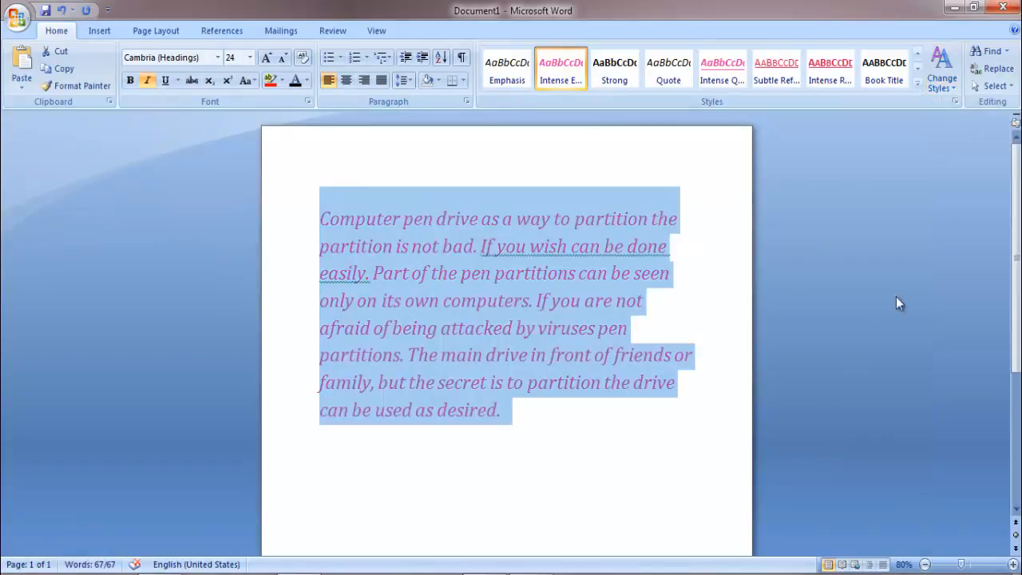
- Preview the built-in theme fonts on the paragraph and apply the Office Classic 2 (Arial) font set
{"action": "left_click", "coordinate": [951, 94]}
{"action": "mouse_move", "coordinate": [954, 140]}
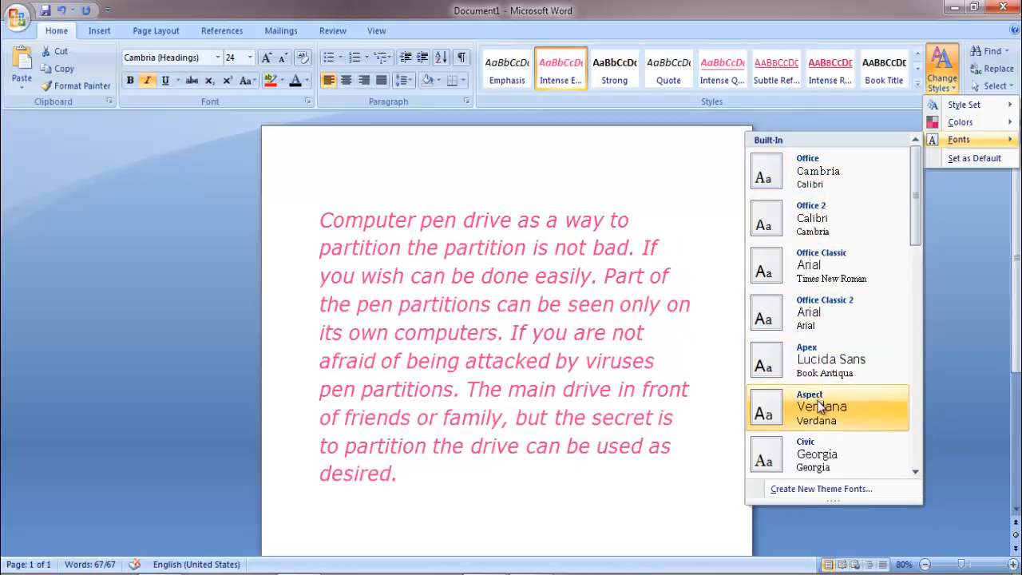
{"action": "scroll", "coordinate": [821, 408], "scroll_direction": "down", "scroll_amount": 5}
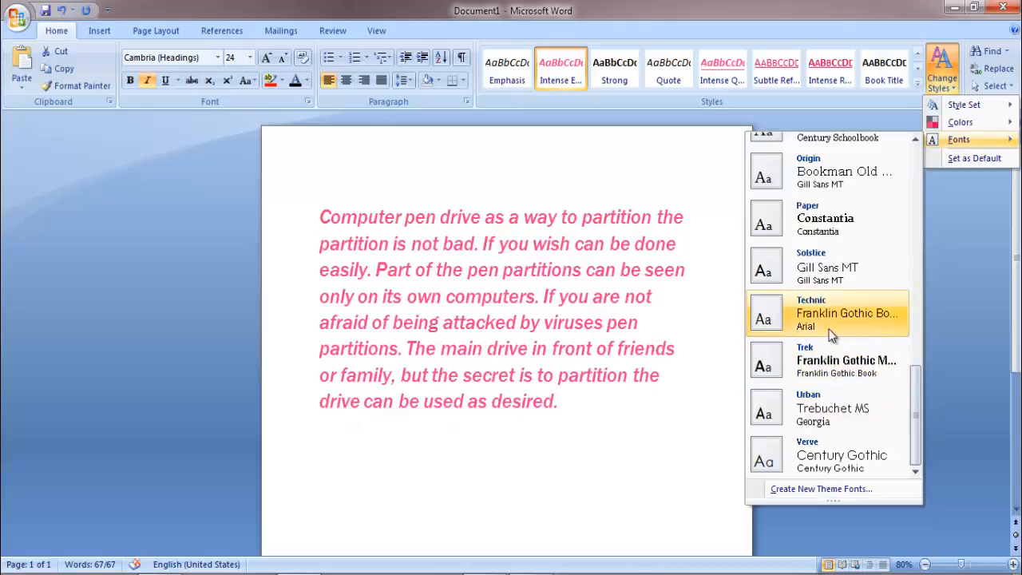
{"action": "scroll", "coordinate": [835, 303], "scroll_direction": "up", "scroll_amount": 5}
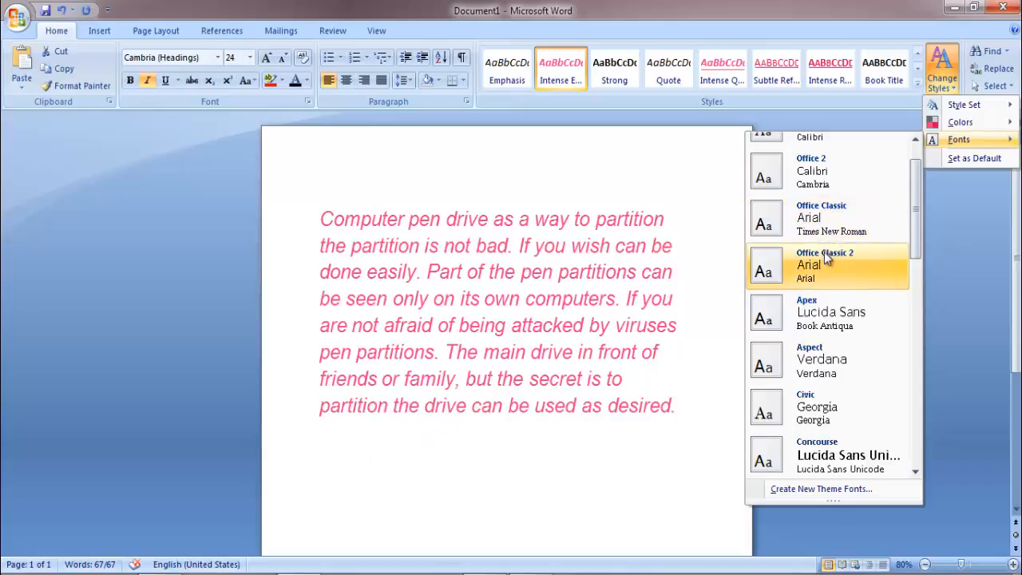
{"action": "left_click", "coordinate": [824, 257]}
{"action": "left_click", "coordinate": [621, 297]}
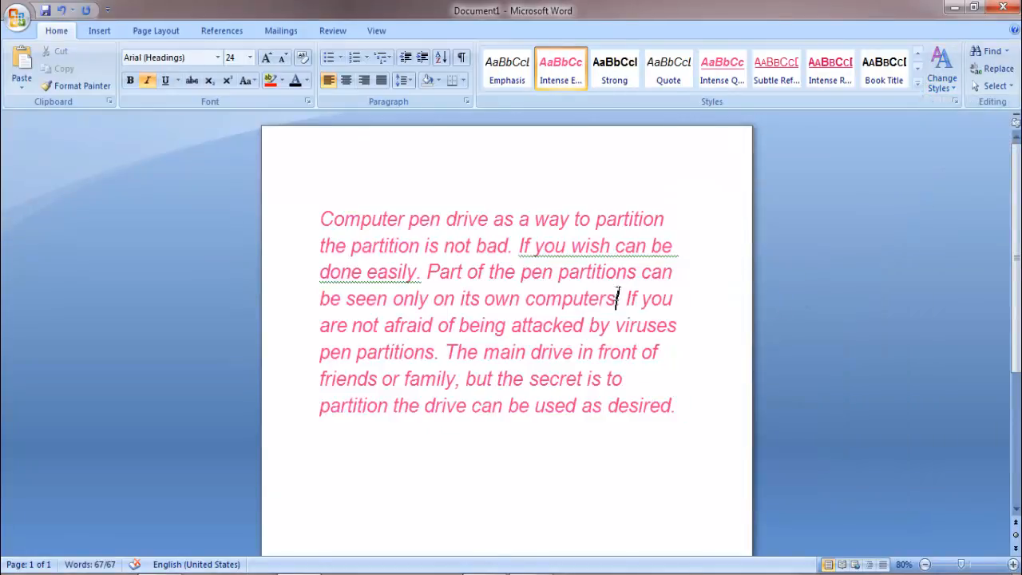